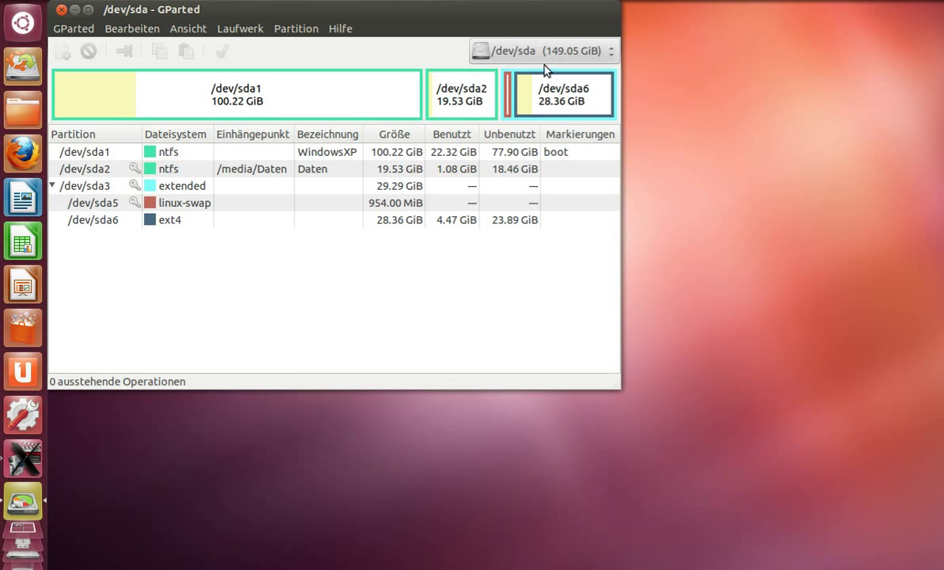
- Unmount the fat32 partition /dev/sdb1 on the 7.48 GiB drive /dev/sdb and mark it for deletion
{"action": "left_click", "coordinate": [545, 51]}
{"action": "left_click", "coordinate": [552, 72]}
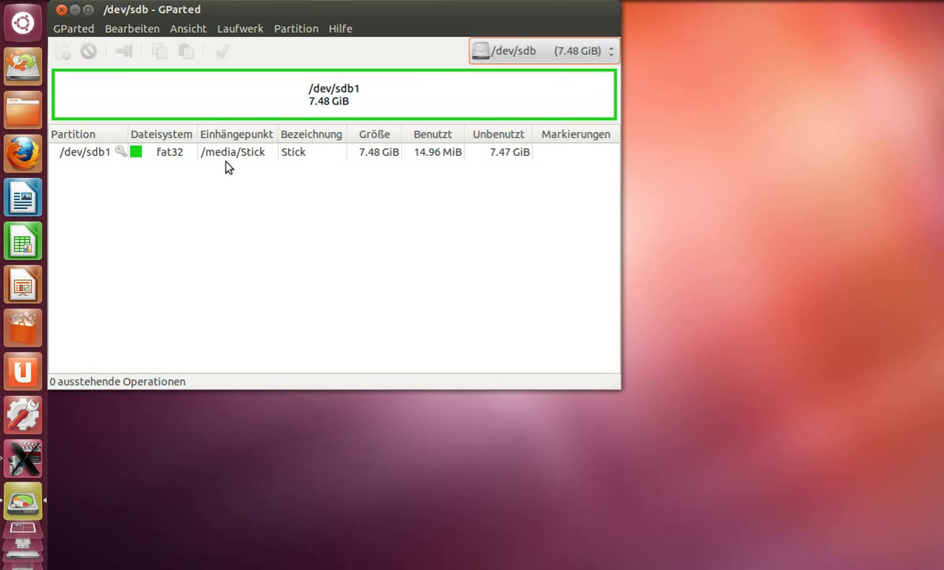
{"action": "right_click", "coordinate": [170, 153]}
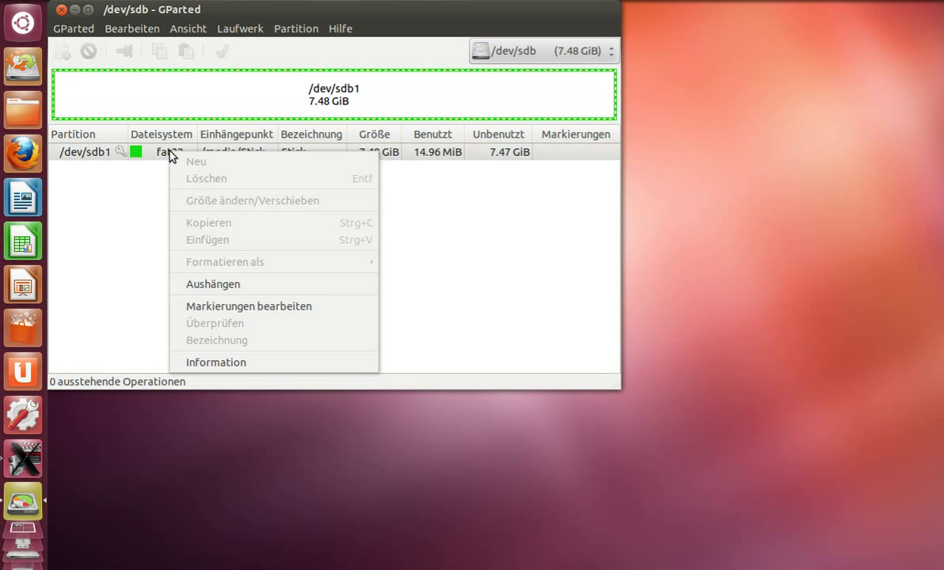
{"action": "left_click", "coordinate": [202, 285]}
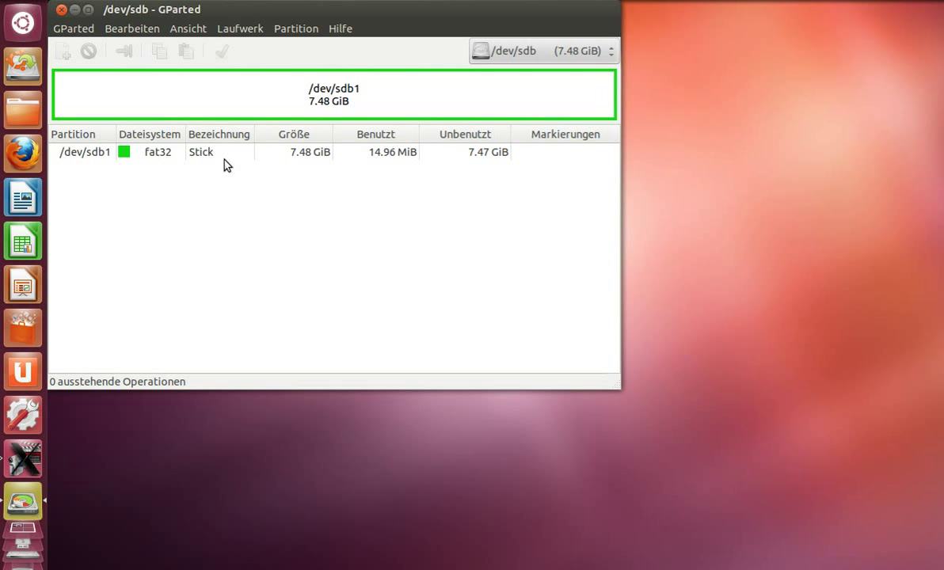
{"action": "right_click", "coordinate": [223, 158]}
{"action": "left_click", "coordinate": [247, 179]}
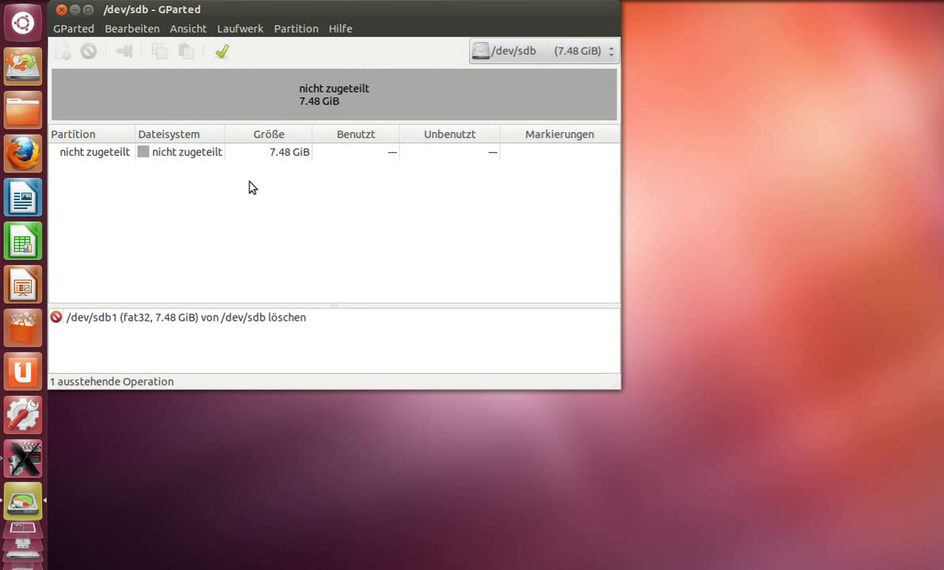
- Add a 50 MiB primary ext2 partition labelled boot in the unallocated space of /dev/sdb
{"action": "right_click", "coordinate": [208, 156]}
{"action": "left_click", "coordinate": [221, 166]}
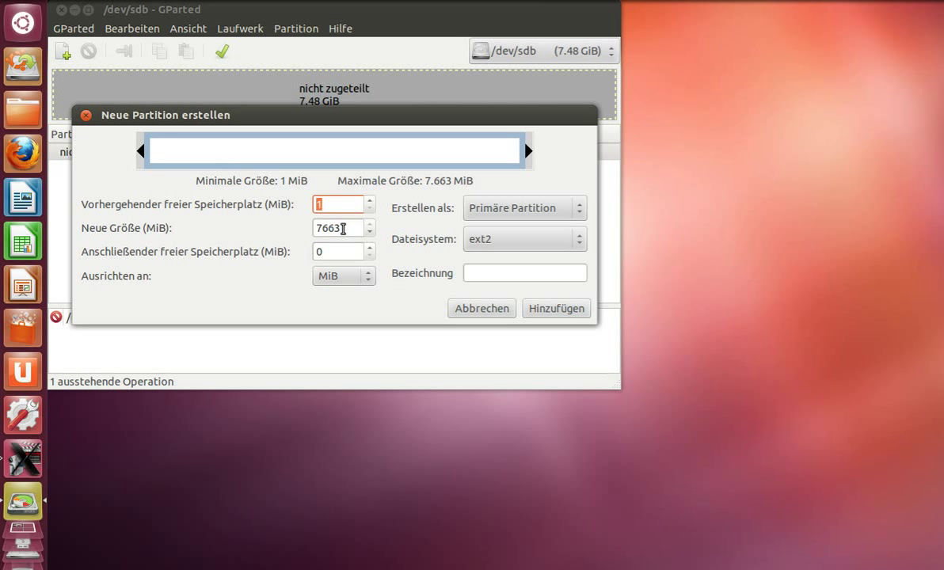
{"action": "left_click_drag", "start_coordinate": [344, 229], "coordinate": [302, 231]}
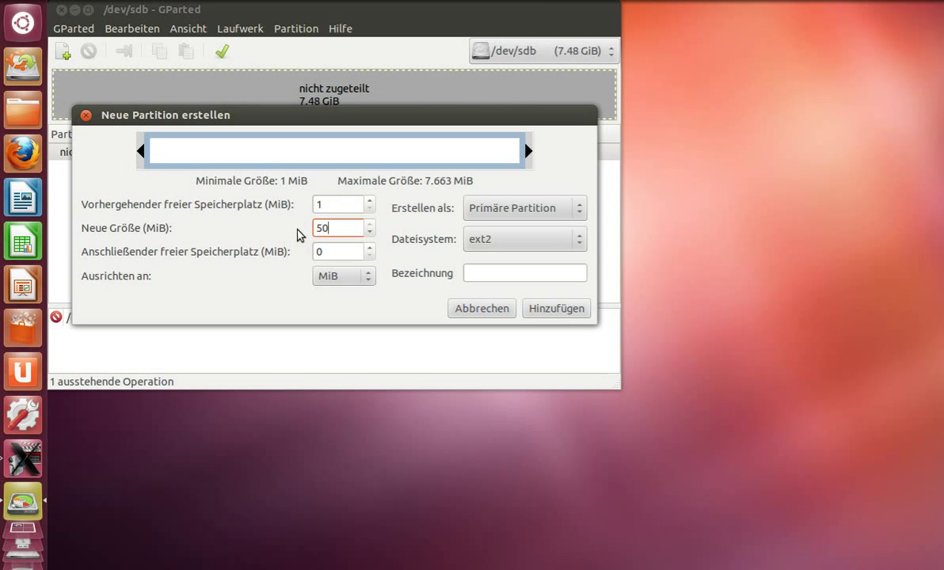
{"action": "left_click", "coordinate": [484, 270]}
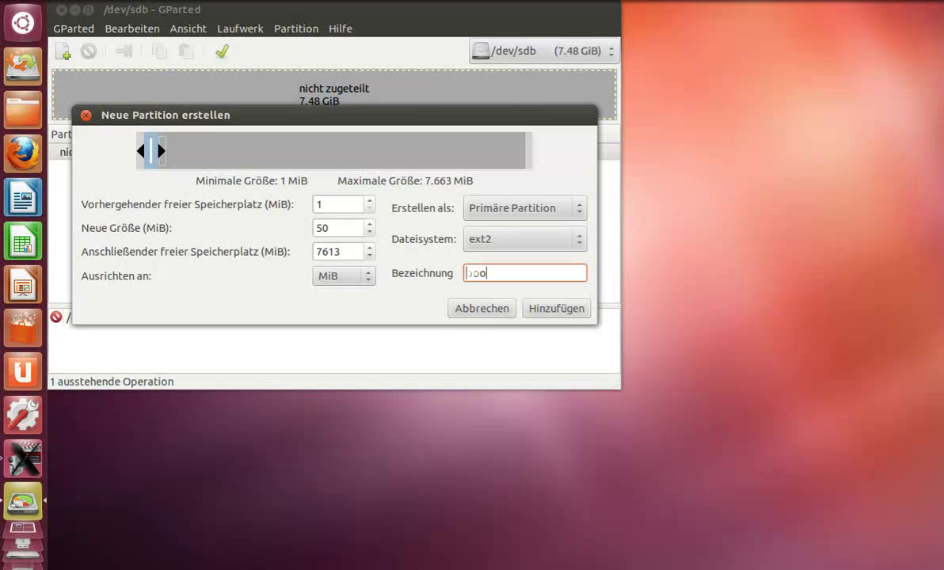
{"action": "type", "text": "boot"}
{"action": "left_click", "coordinate": [556, 309]}
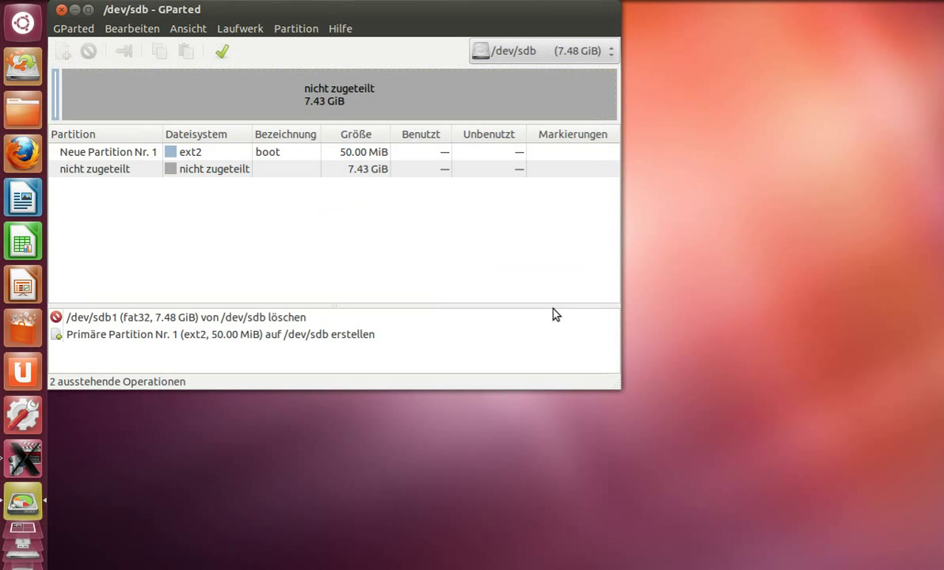
- Add a primary ext3 partition labelled root in the unallocated space, leaving 100 MiB free after it
{"action": "right_click", "coordinate": [242, 170]}
{"action": "left_click", "coordinate": [255, 184]}
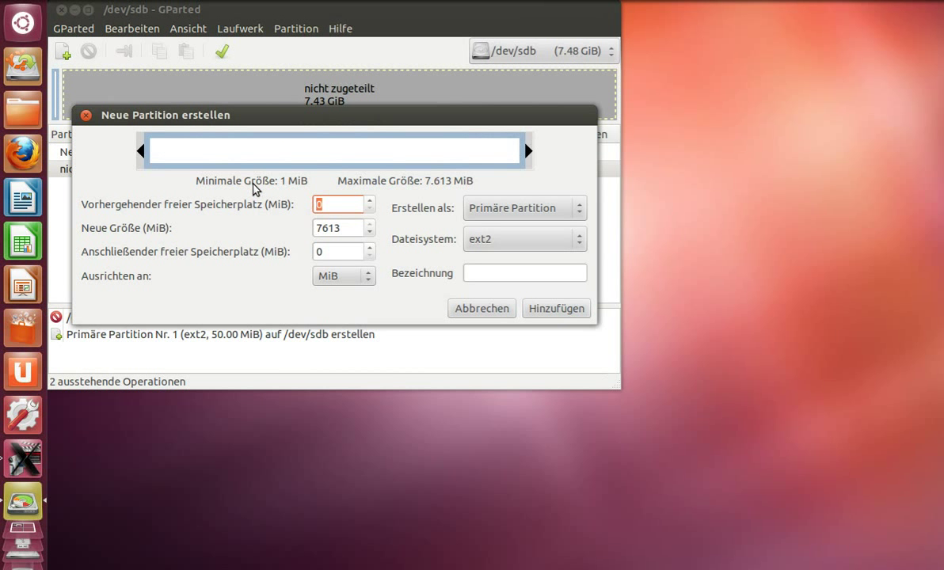
{"action": "key", "text": "Tab"}
{"action": "key", "text": "Tab"}
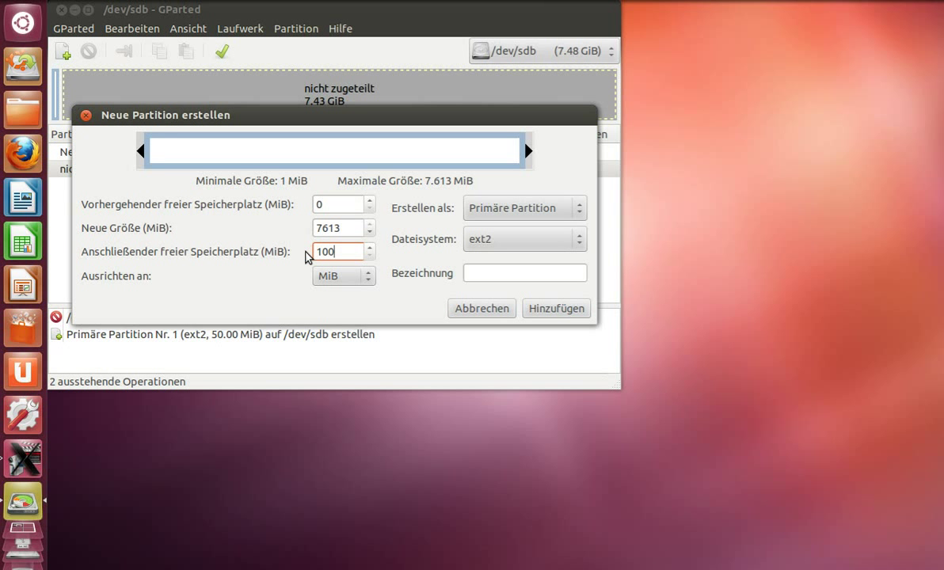
{"action": "left_click", "coordinate": [478, 272]}
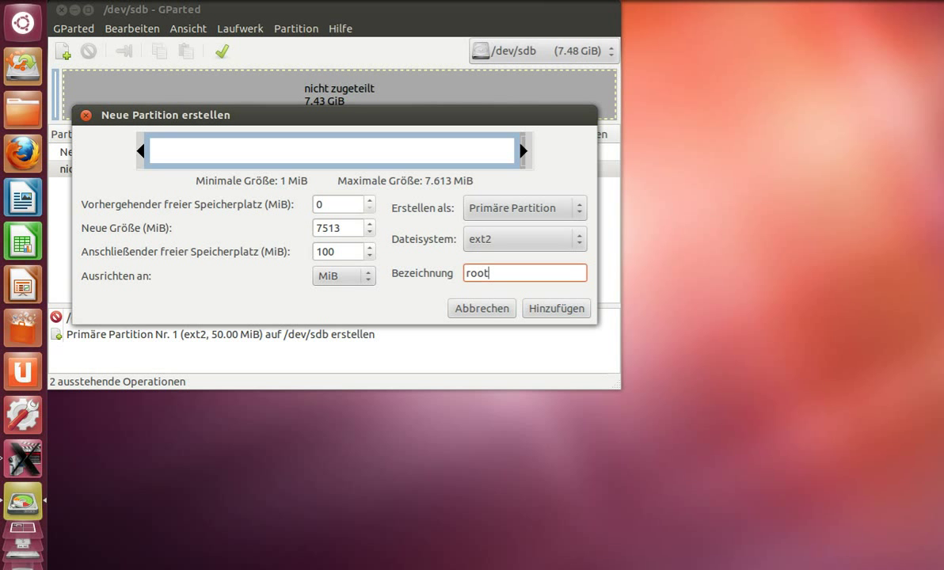
{"action": "left_click", "coordinate": [505, 242]}
{"action": "left_click", "coordinate": [505, 258]}
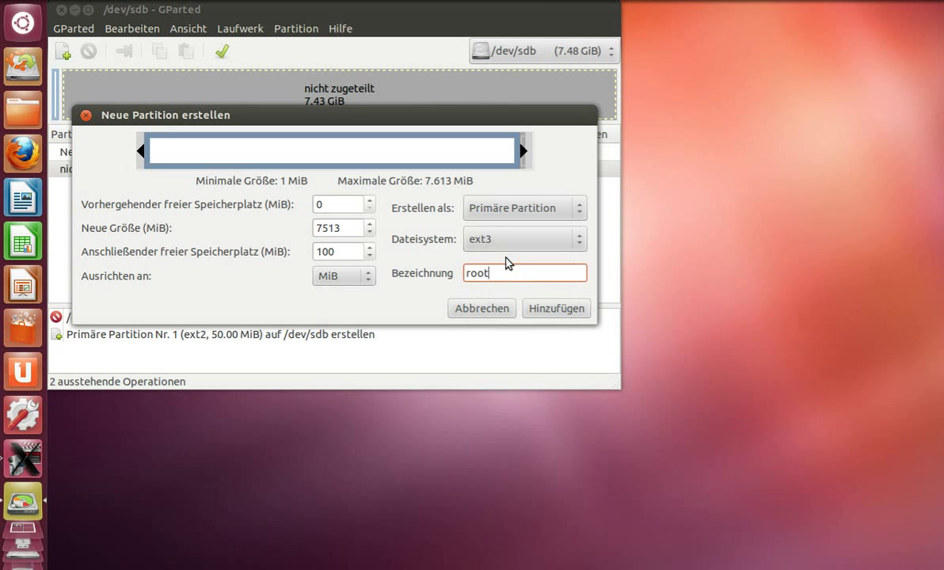
{"action": "left_click", "coordinate": [557, 309]}
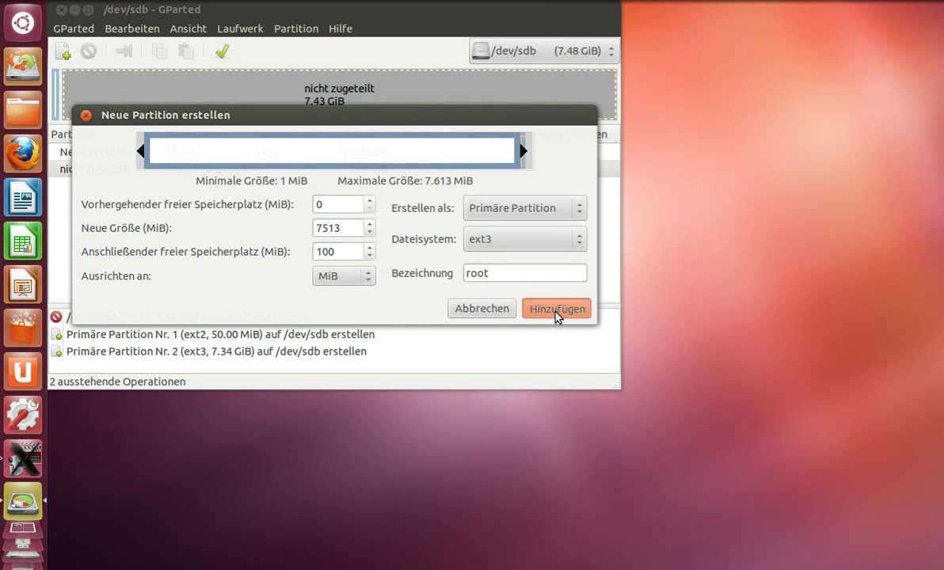
- Add a primary linux-swap partition that fills the remaining 100 MiB of unallocated space
{"action": "right_click", "coordinate": [214, 193]}
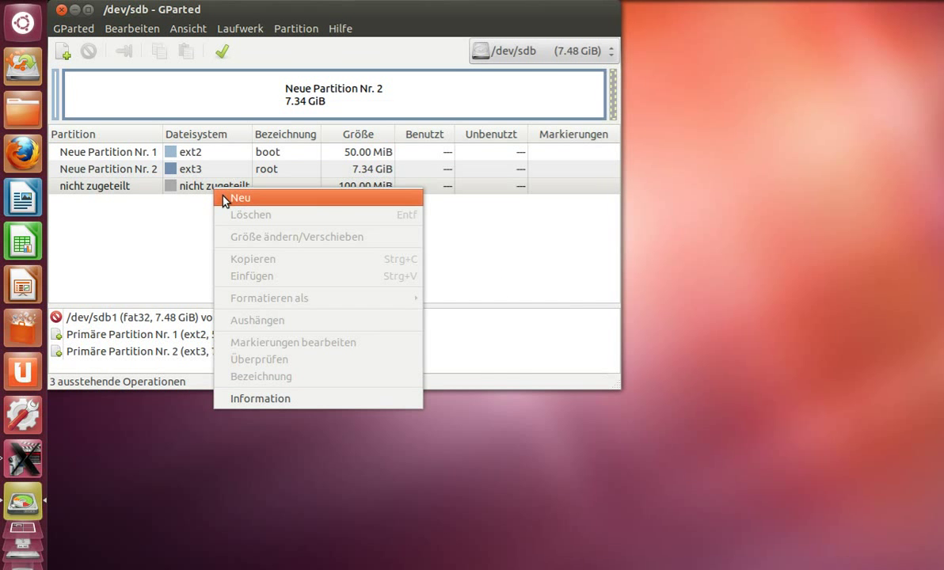
{"action": "left_click", "coordinate": [218, 195]}
{"action": "left_click", "coordinate": [509, 235]}
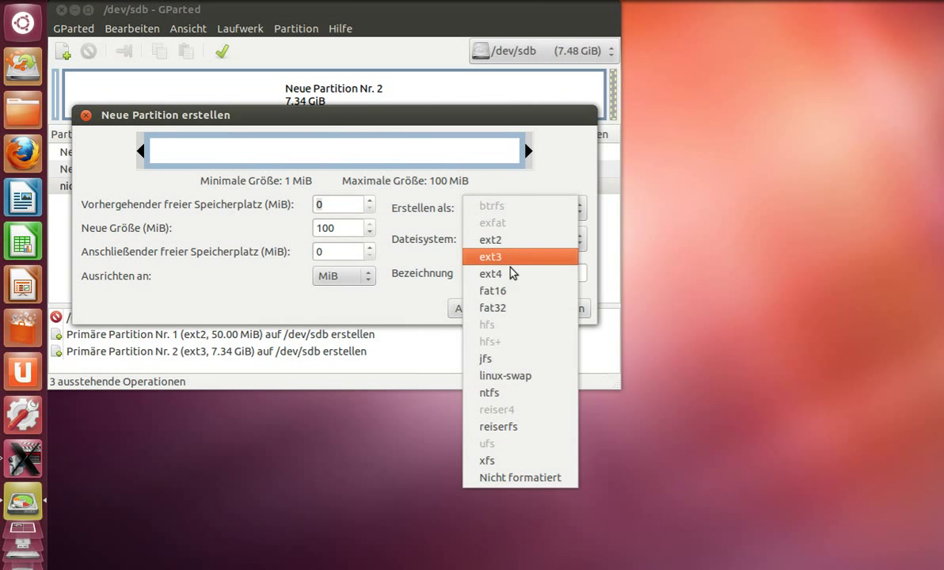
{"action": "left_click", "coordinate": [511, 379]}
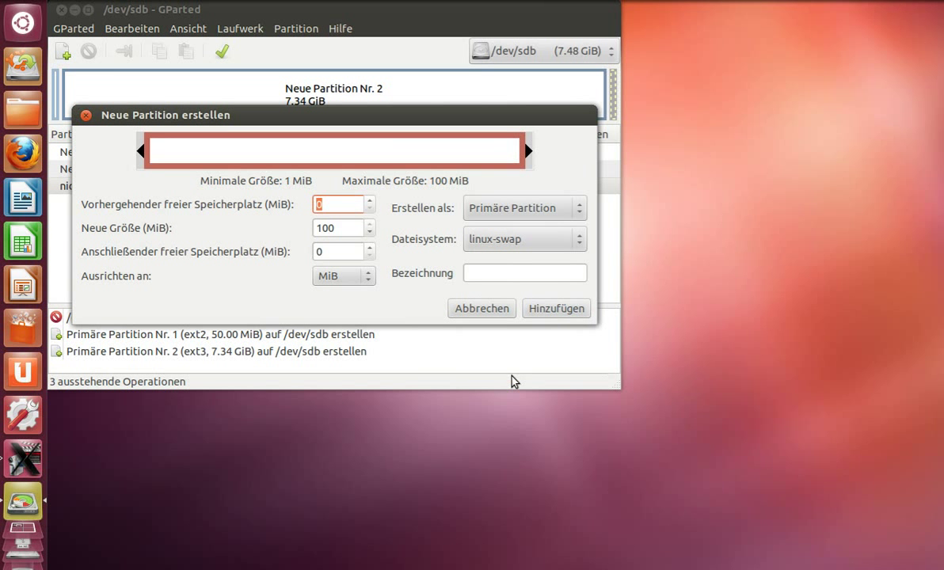
{"action": "left_click", "coordinate": [536, 315]}
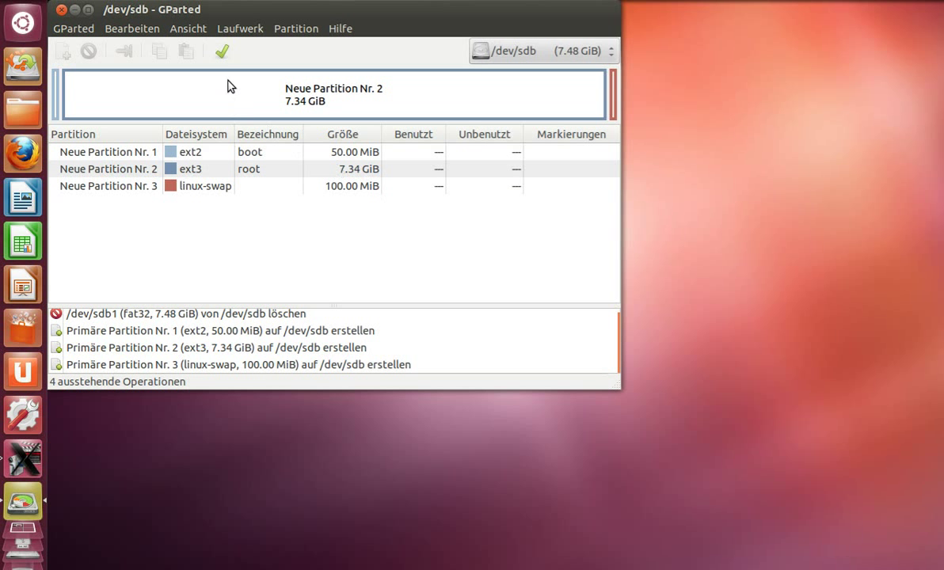
- Apply all pending partition operations to /dev/sdb and close the completion report
{"action": "left_click", "coordinate": [222, 53]}
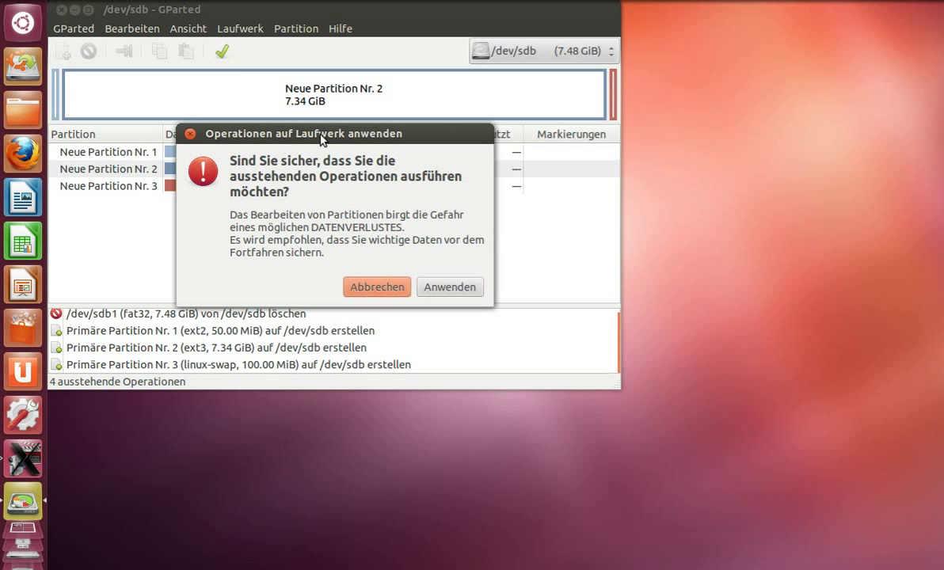
{"action": "left_click", "coordinate": [437, 288]}
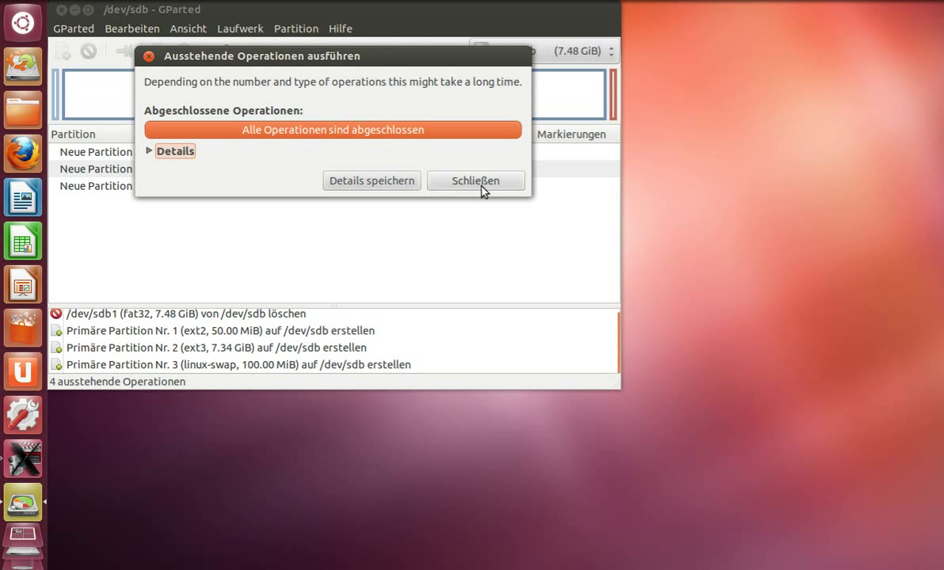
{"action": "left_click", "coordinate": [479, 187]}
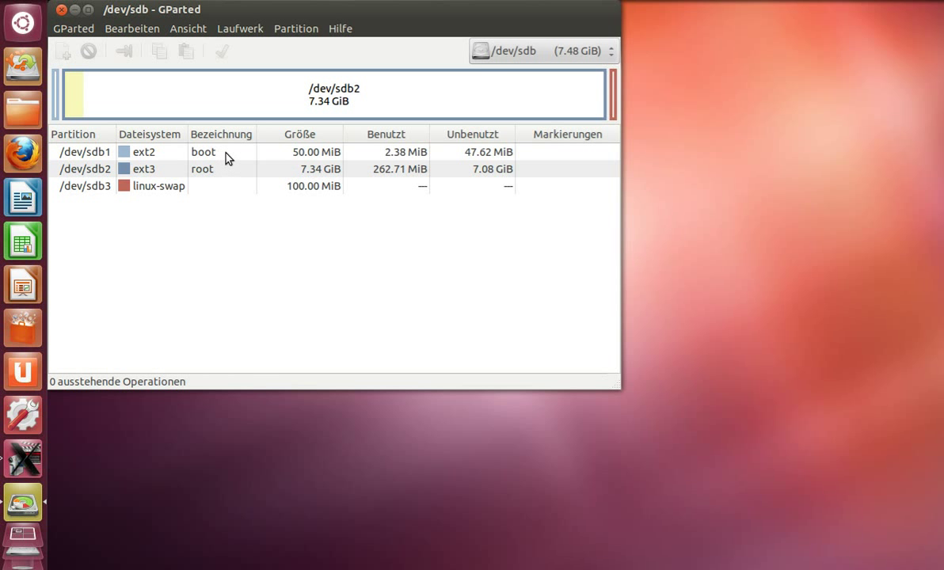
- Set the boot flag on the ext2 partition /dev/sdb1
{"action": "right_click", "coordinate": [225, 154]}
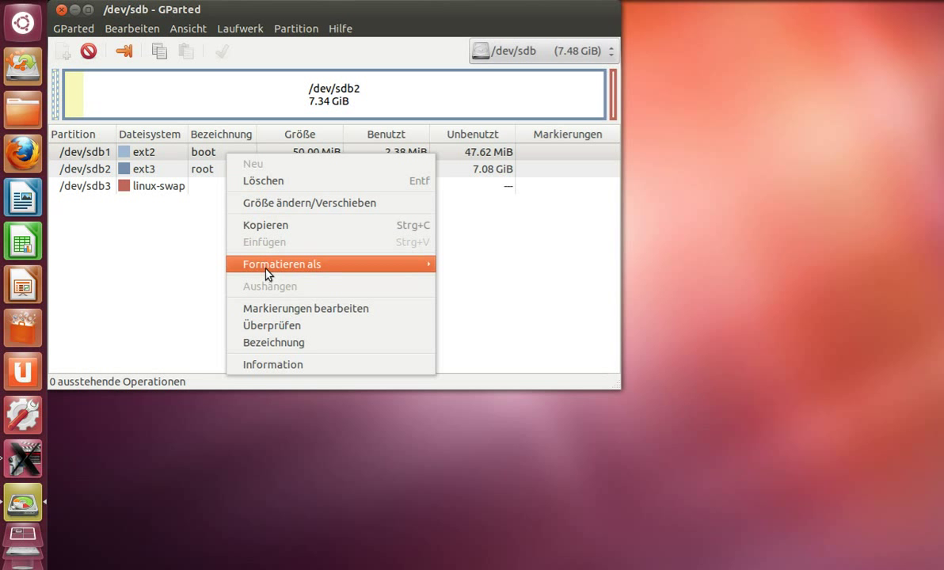
{"action": "left_click", "coordinate": [271, 311]}
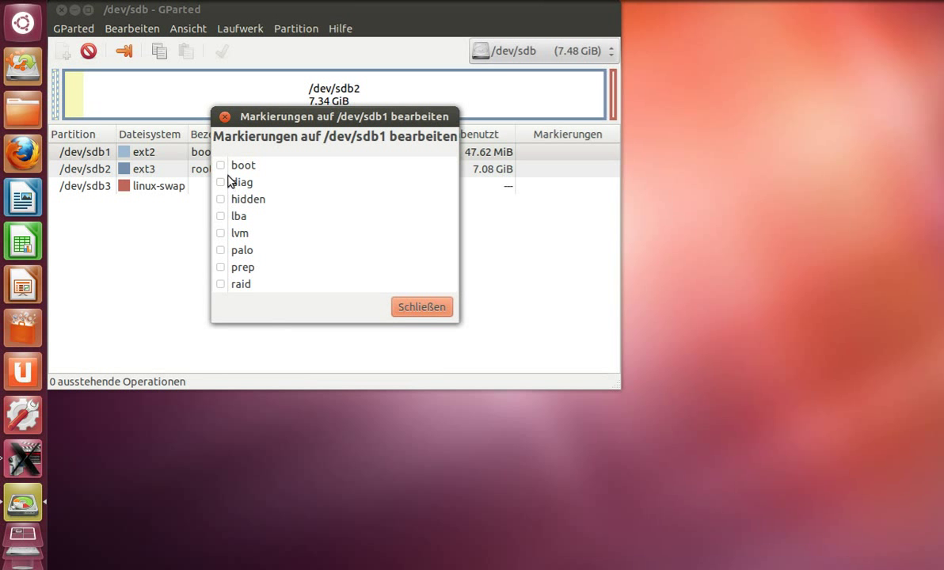
{"action": "left_click", "coordinate": [221, 165]}
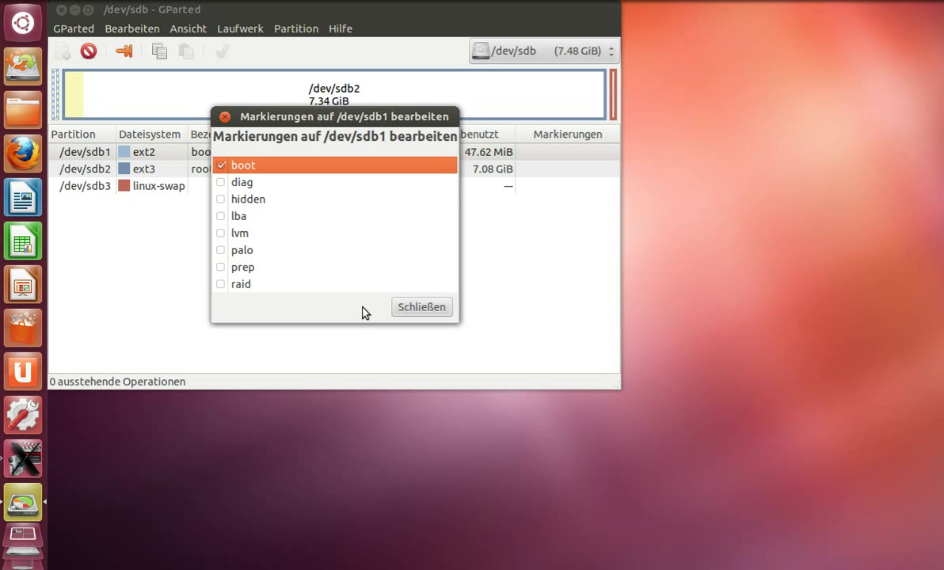
{"action": "left_click", "coordinate": [410, 315]}
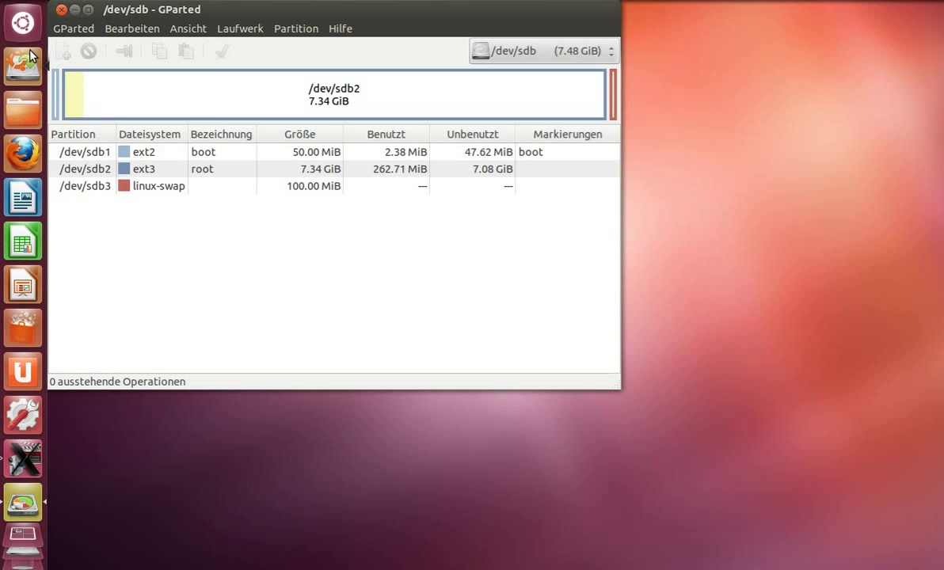
- Open a Terminal and switch to the root user with sudo su
{"action": "left_click", "coordinate": [22, 22]}
{"action": "type", "text": "t"}
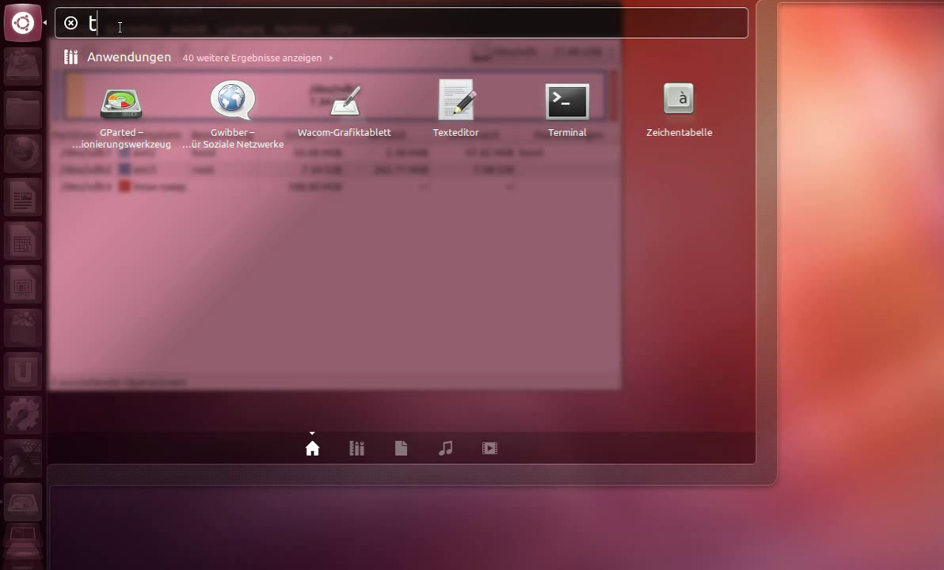
{"action": "type", "text": "er"}
{"action": "left_click", "coordinate": [127, 98]}
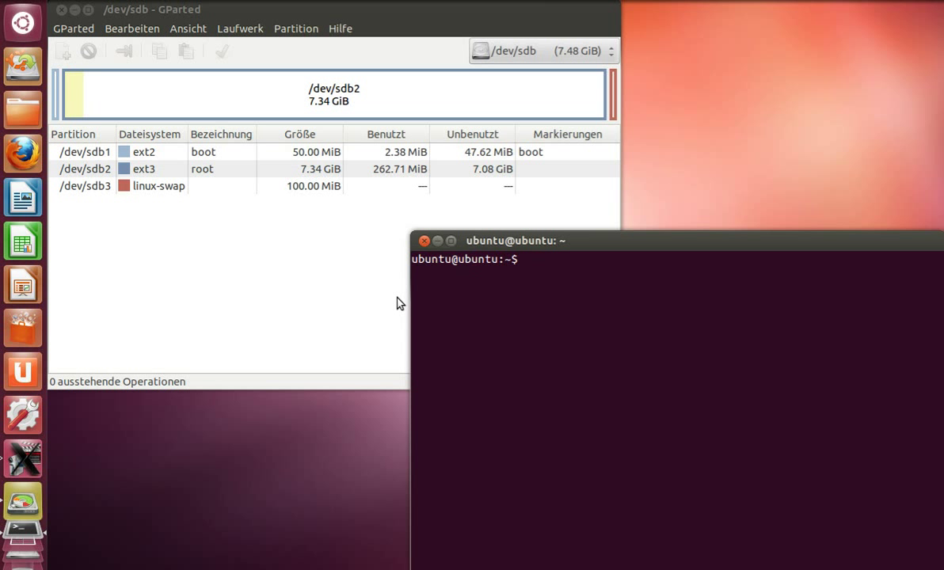
{"action": "type", "text": "sudo su"}
{"action": "key", "text": "Return"}
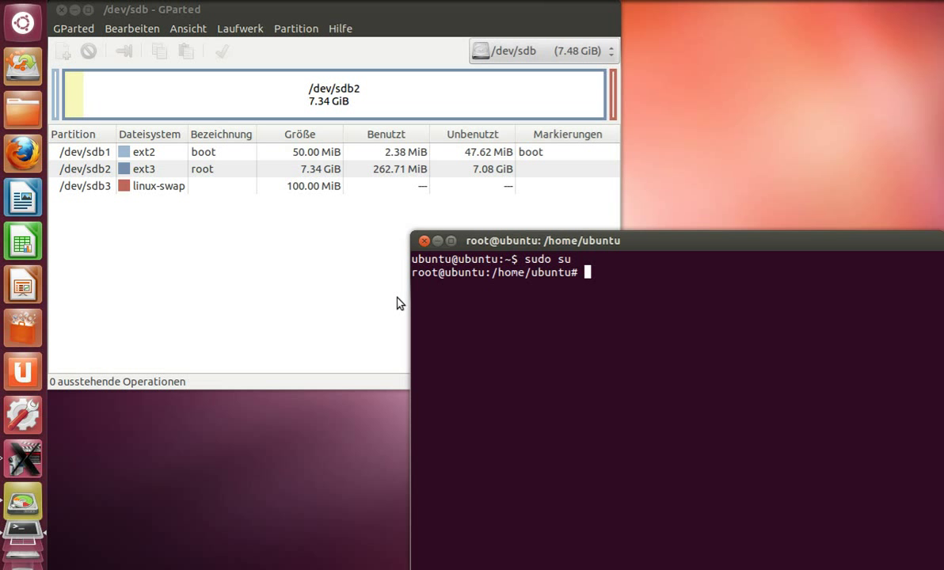
- Mount the root partition /dev/sdb2 at /mnt and create the directory /mnt/boot
{"action": "type", "text": "mount /dev/"}
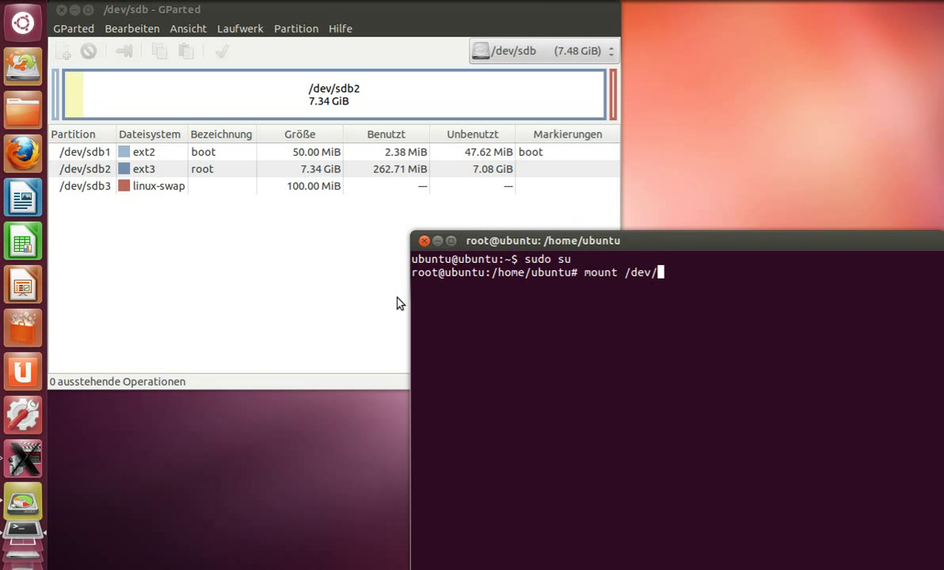
{"action": "type", "text": "sdb2 /mnt"}
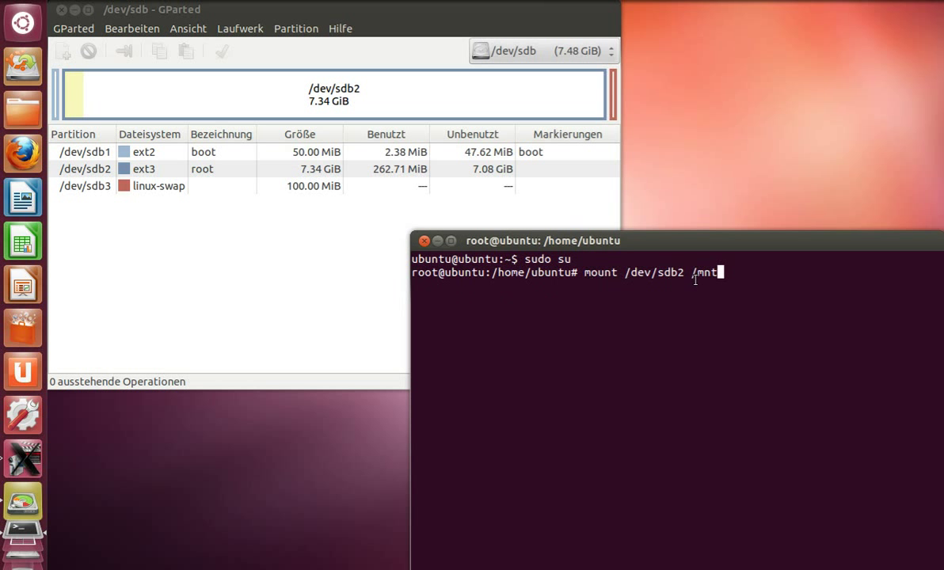
{"action": "left_click_drag", "start_coordinate": [660, 274], "coordinate": [685, 274]}
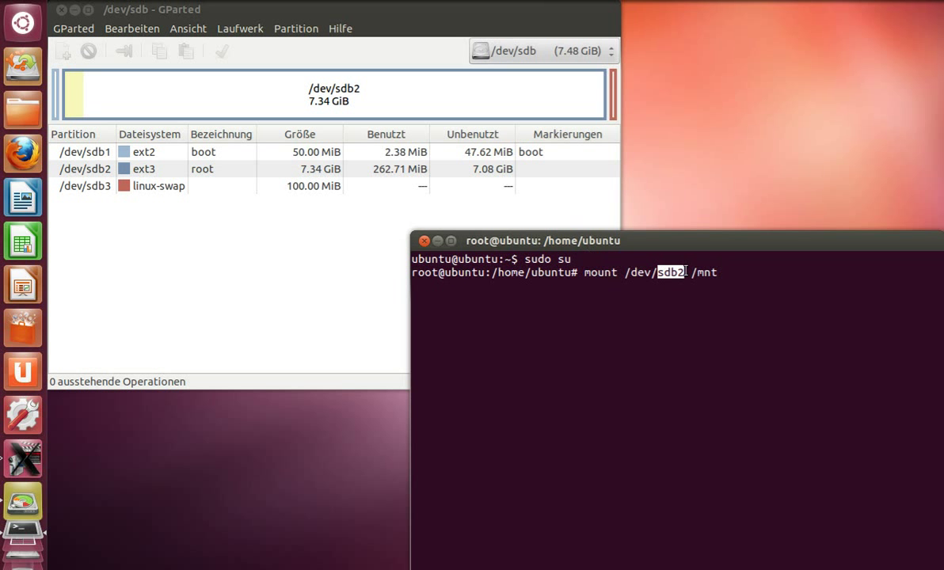
{"action": "left_click", "coordinate": [738, 273]}
{"action": "key", "text": "Return"}
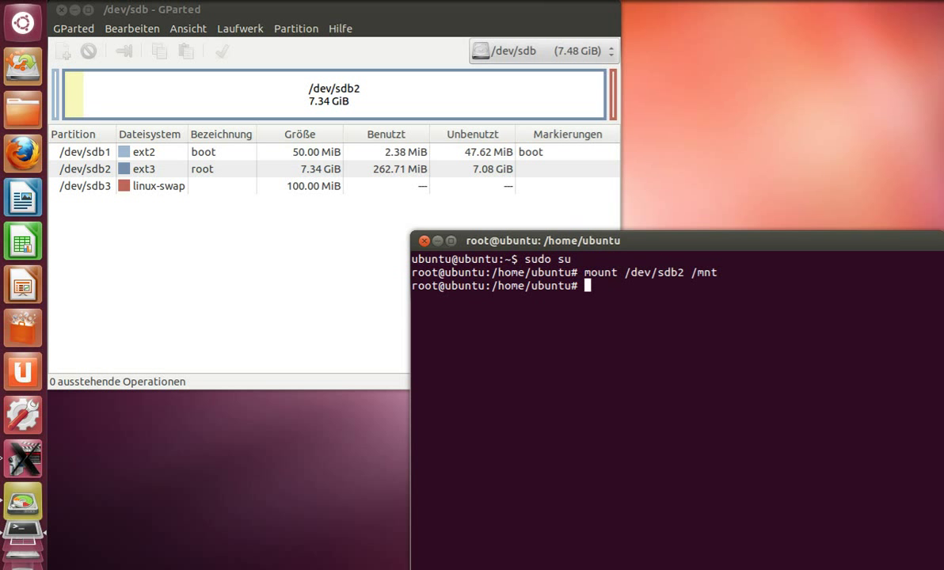
{"action": "type", "text": "mkdir /mnt/boot"}
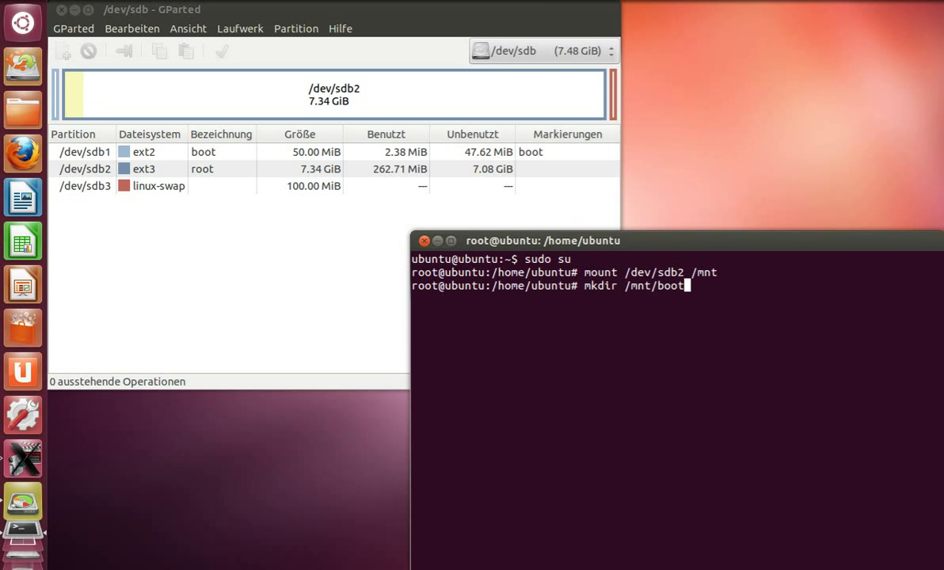
{"action": "key", "text": "Return"}
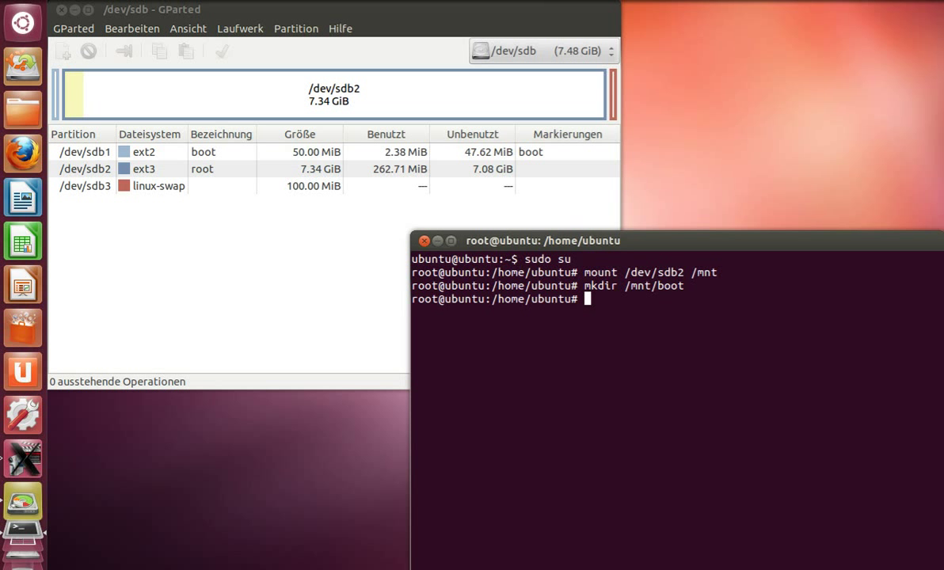
- Mount the boot partition /dev/sdb1 at /mnt/boot
{"action": "type", "text": "mount /dev/"}
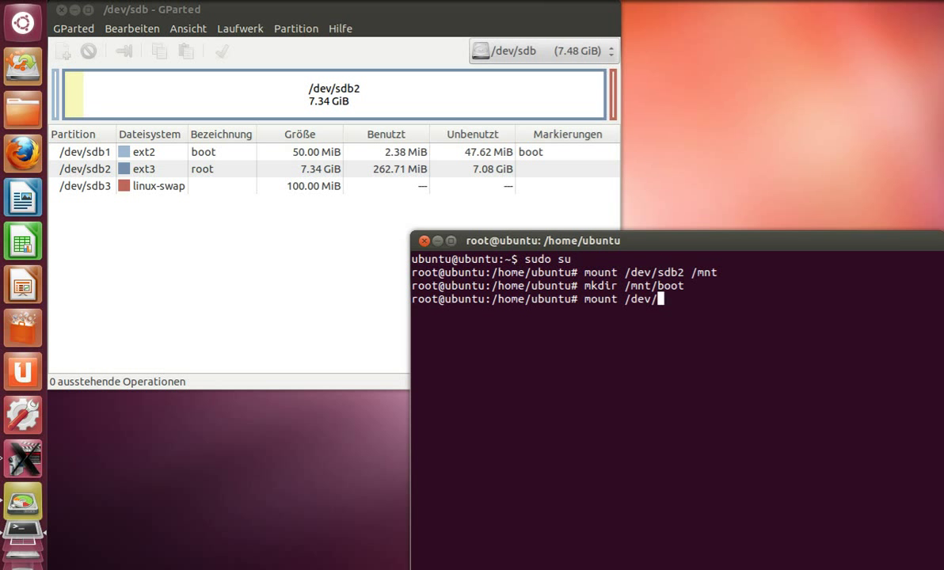
{"action": "type", "text": "sdb1 /mnt/"}
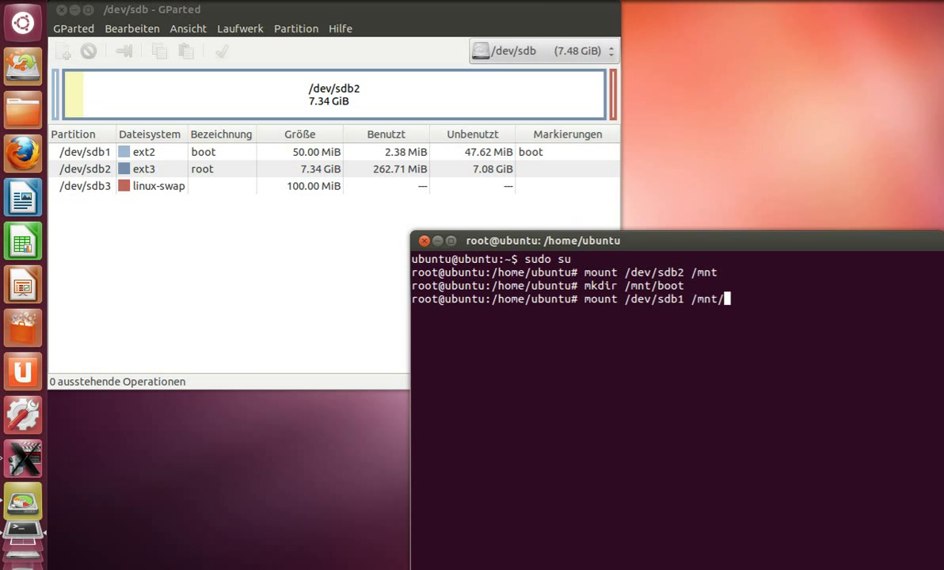
{"action": "type", "text": "boot"}
{"action": "key", "text": "Return"}
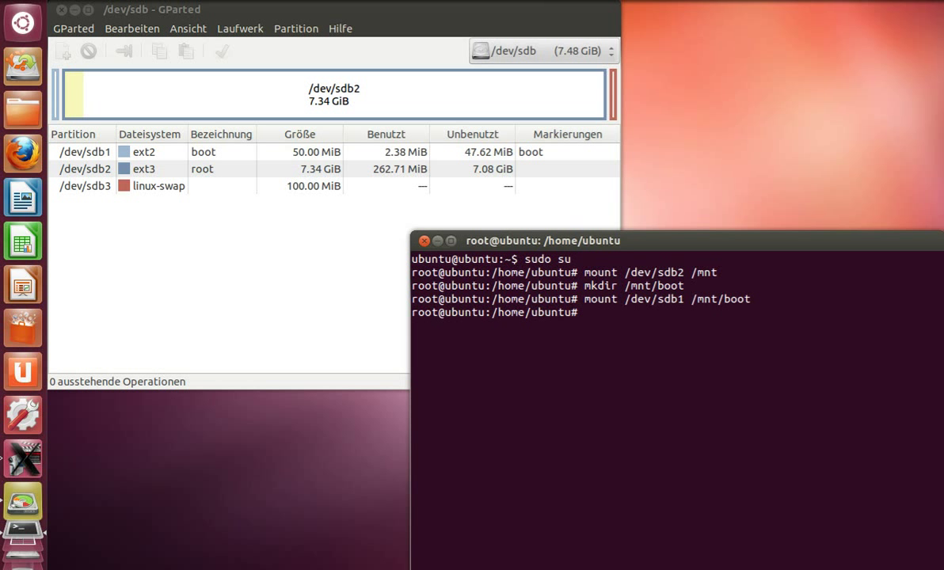
{"action": "type", "text": "wget http://"}
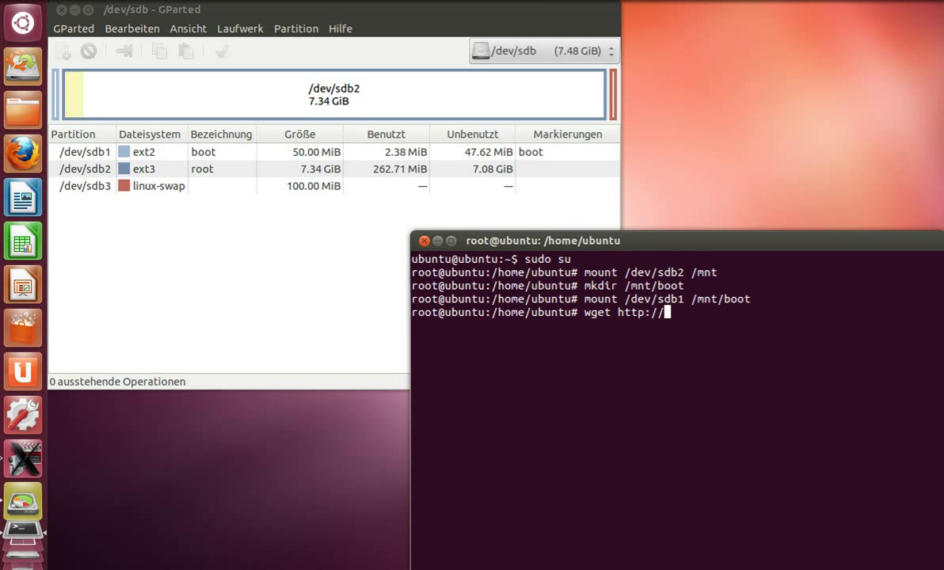
{"action": "type", "text": "people.deb"}
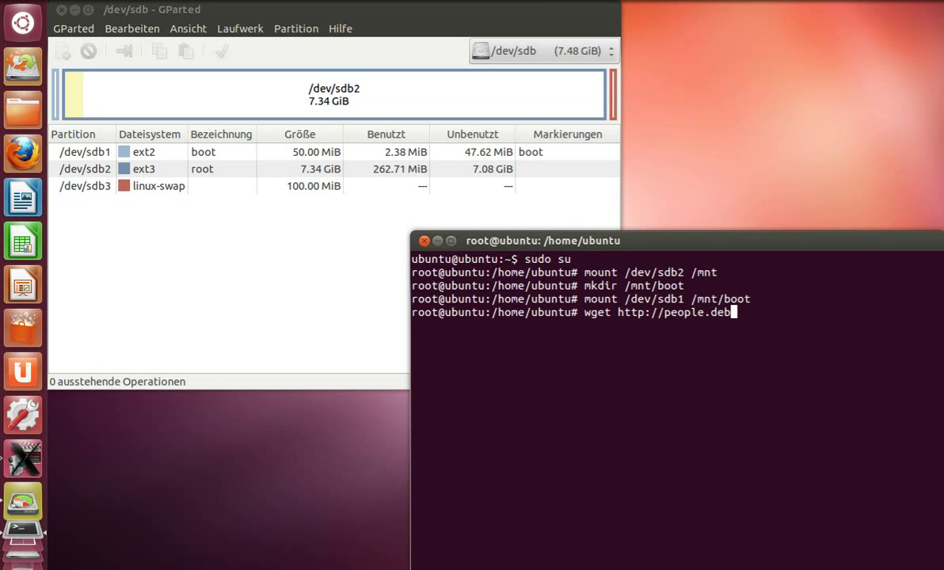
{"action": "type", "text": "ian.org/~tbm"}
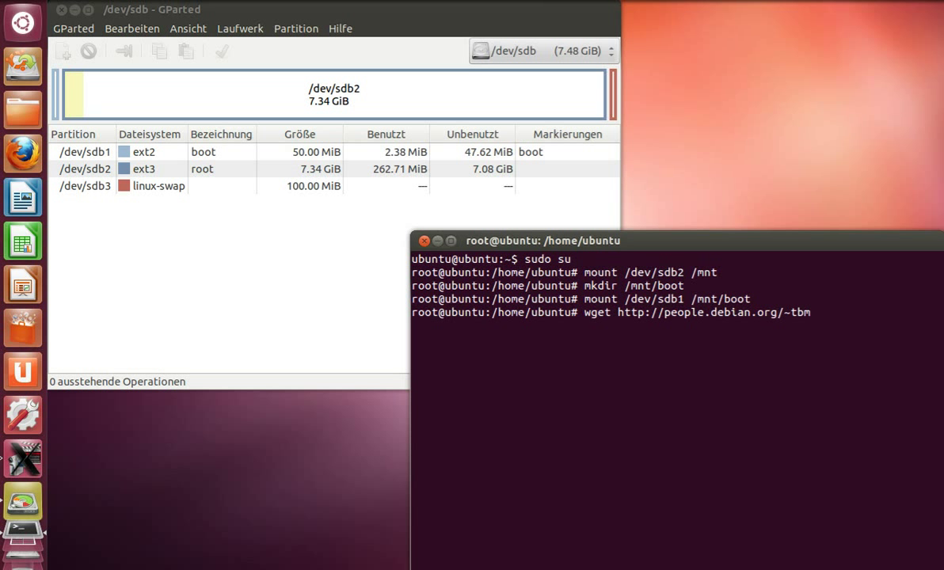
{"action": "type", "text": "/nslu2/squeeze"}
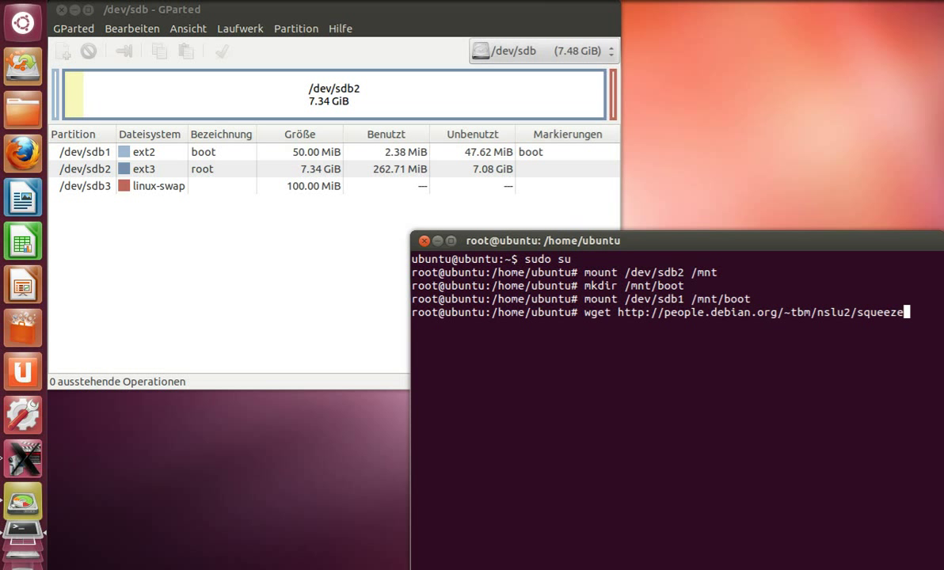
{"action": "type", "text": "/base.tar.bz2"}
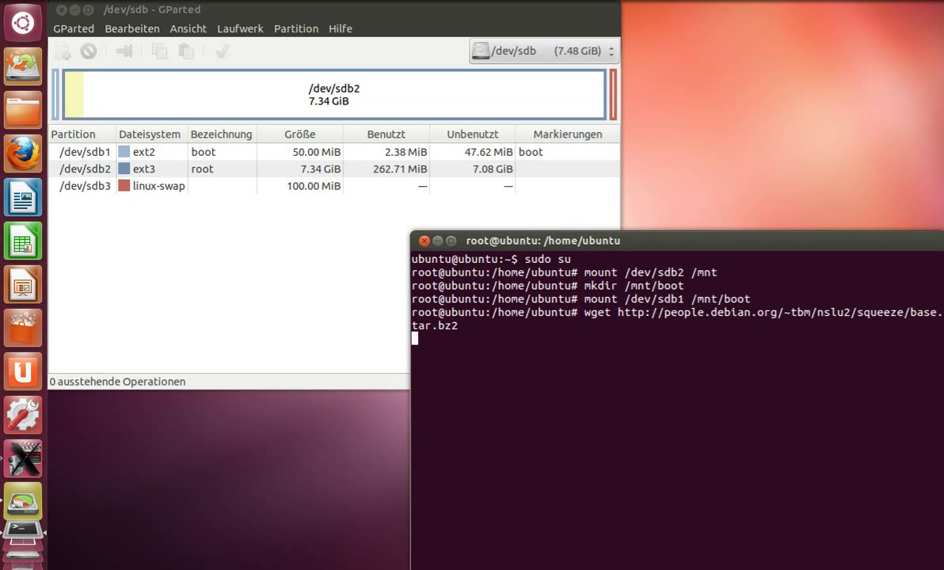
{"action": "key", "text": "Return"}
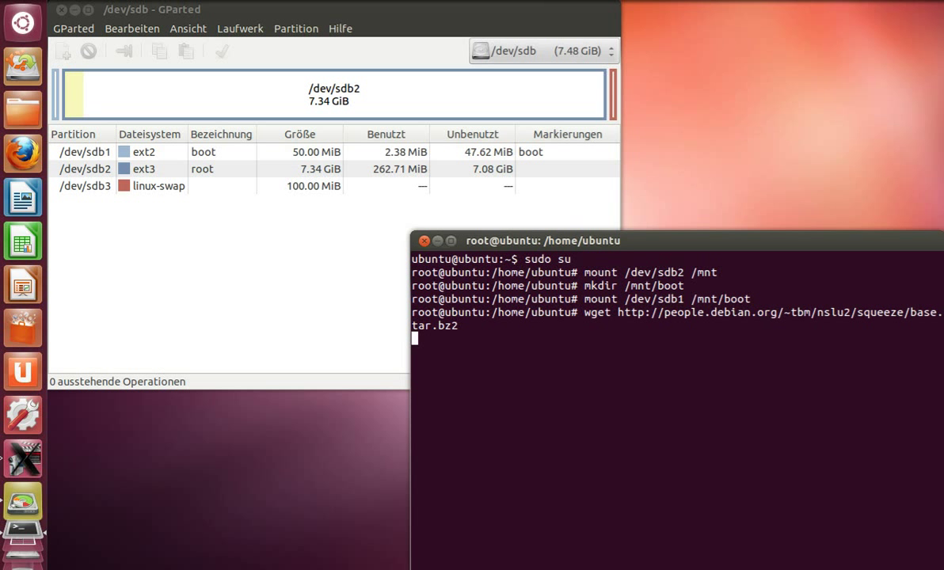